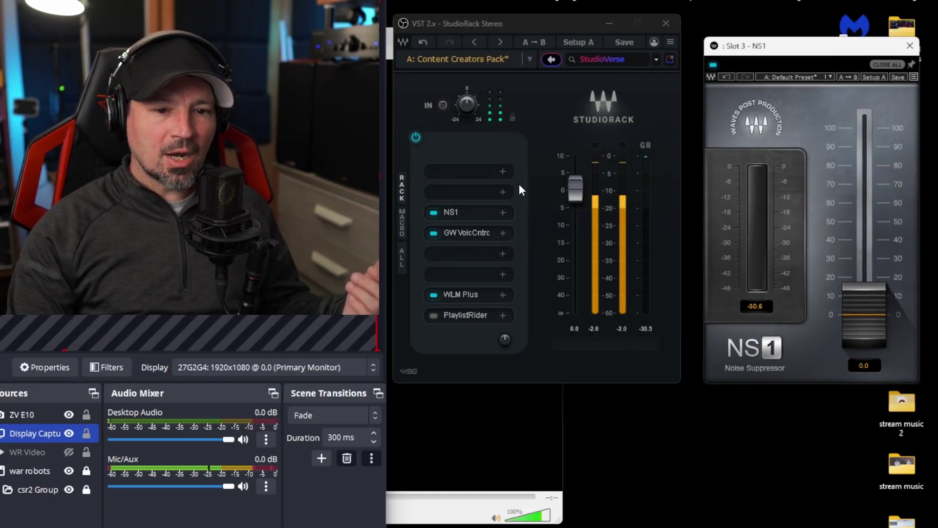
pyautogui.click(470, 231)
pyautogui.moveTo(741, 37); pyautogui.dragTo(719, 0)
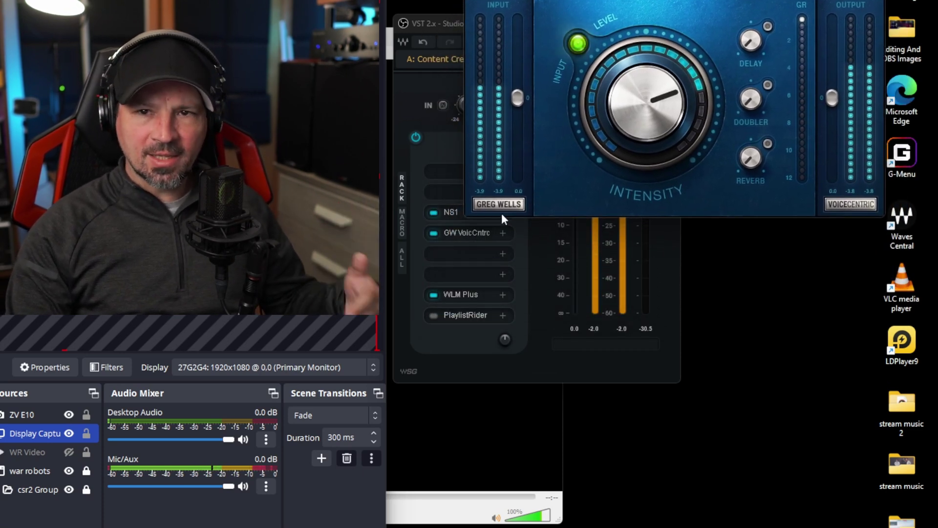
pyautogui.click(463, 299)
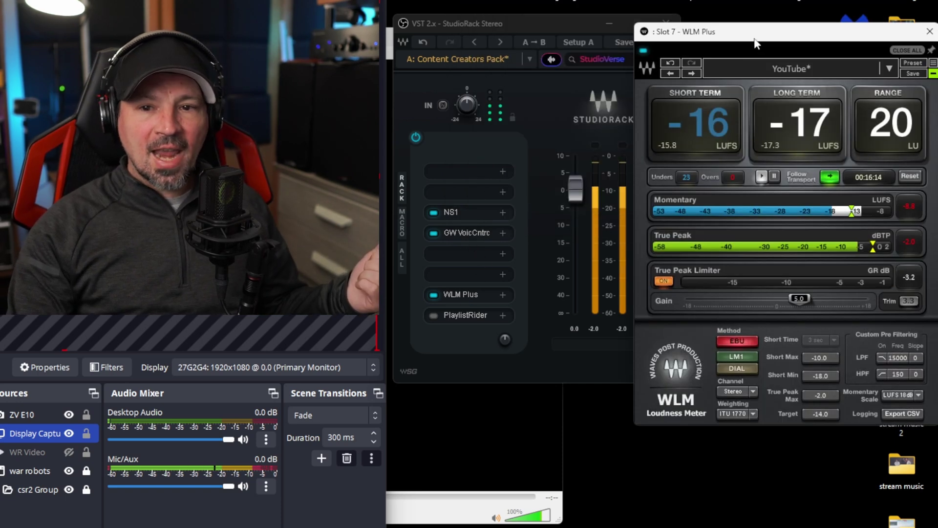
pyautogui.moveTo(760, 47); pyautogui.dragTo(705, 12)
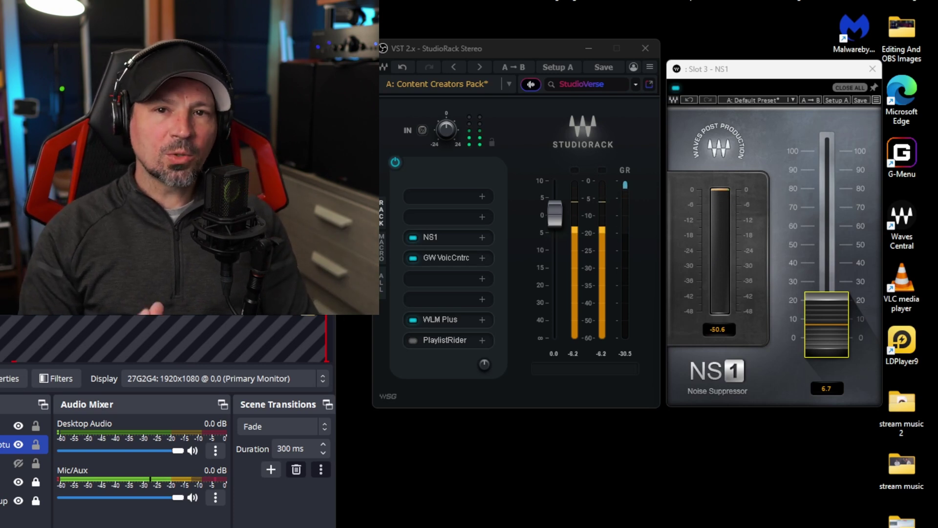
# Pull the NS1 suppression fader down from 49.7 to about 20, then settle it near 28
pyautogui.moveTo(825, 347); pyautogui.dragTo(825, 358)
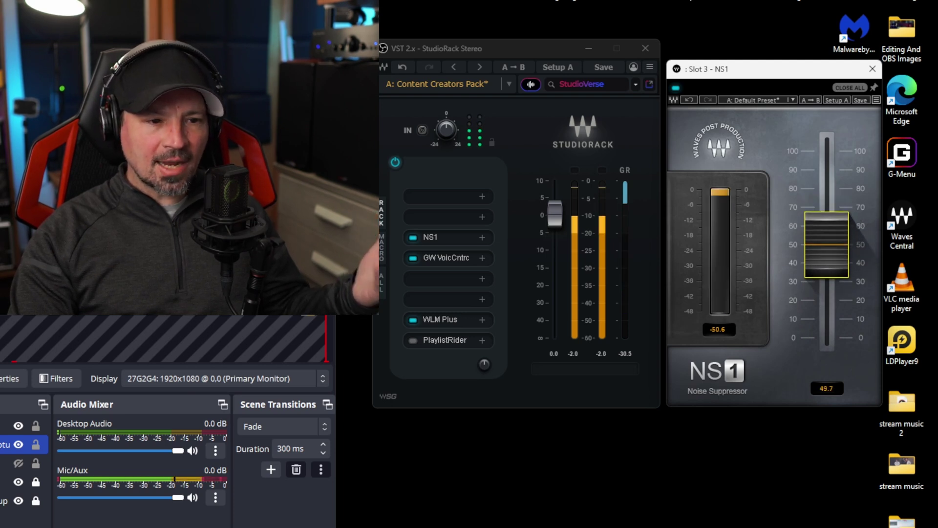
pyautogui.moveTo(827, 245); pyautogui.dragTo(826, 300)
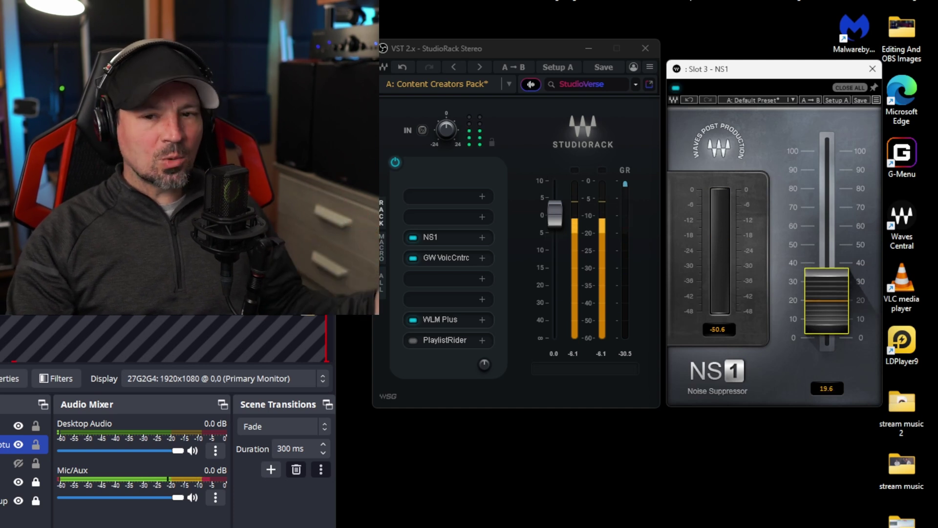
pyautogui.moveTo(826, 300)
pyautogui.mouseDown()
pyautogui.moveTo(827, 285)
pyautogui.moveTo(826, 298)
pyautogui.mouseUp()
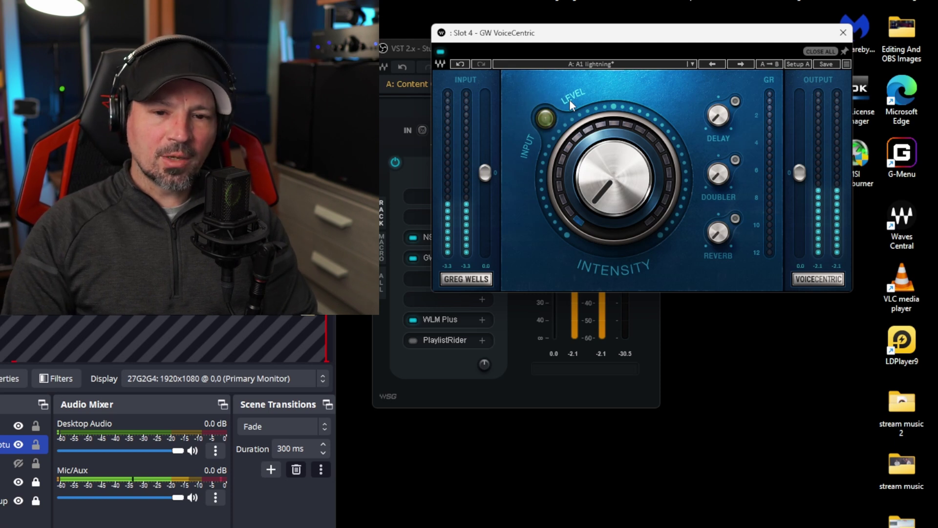
# Toggle VoiceCentric's delay on and back off, leaving it off, and begin adjusting its intensity
pyautogui.moveTo(602, 151)
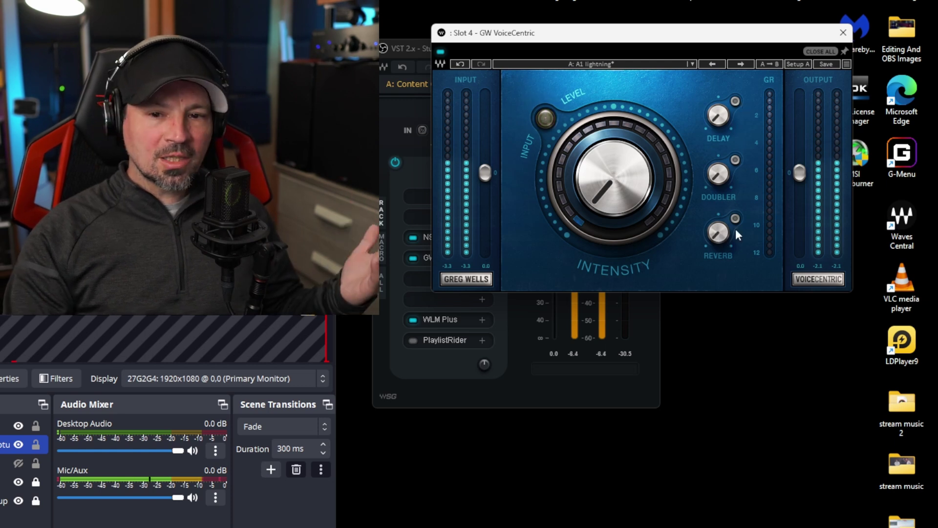
pyautogui.click(736, 101)
pyautogui.click(736, 101)
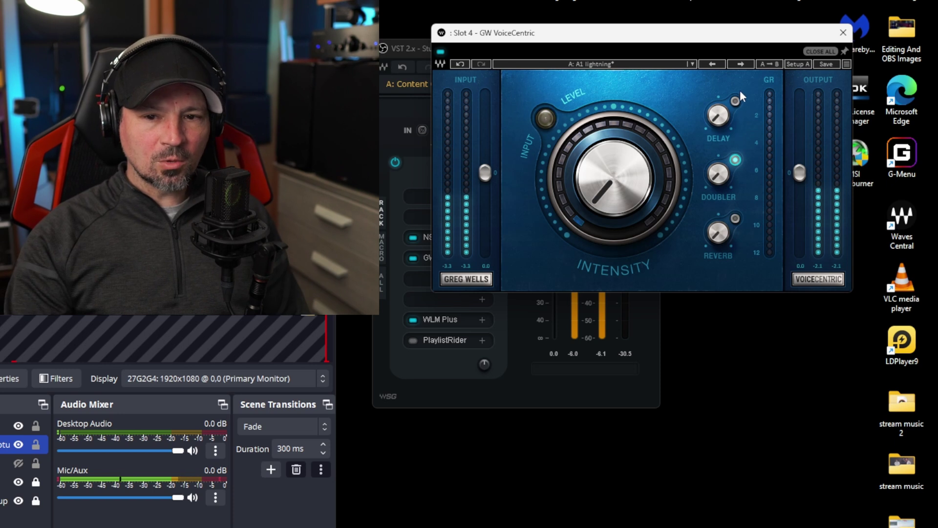
pyautogui.click(603, 214)
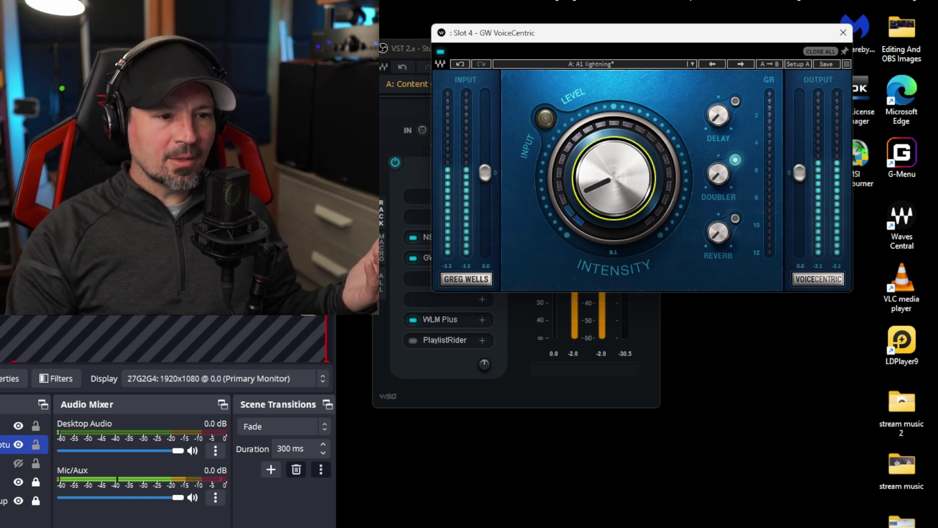
# Push the VoiceCentric intensity knob up to 100, then back it off to 83.7
pyautogui.moveTo(603, 214); pyautogui.dragTo(603, 149)
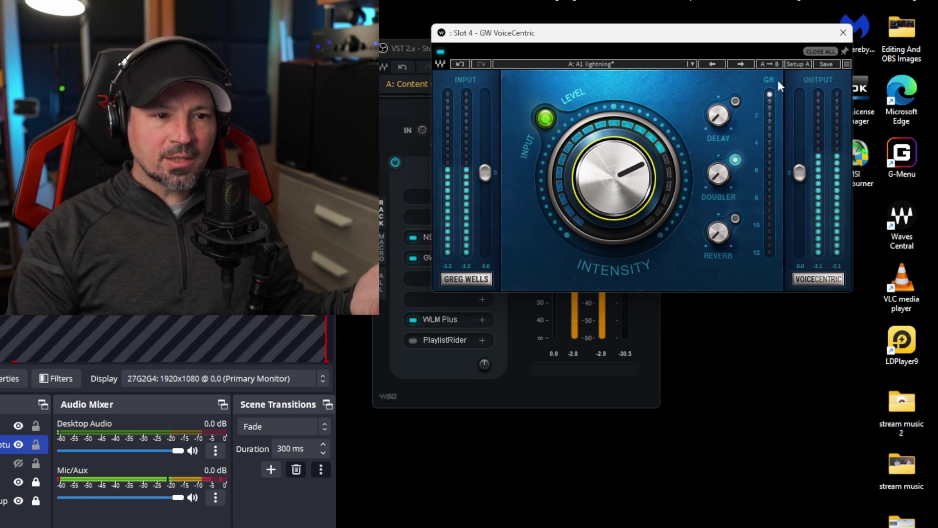
pyautogui.moveTo(657, 183); pyautogui.dragTo(657, 182)
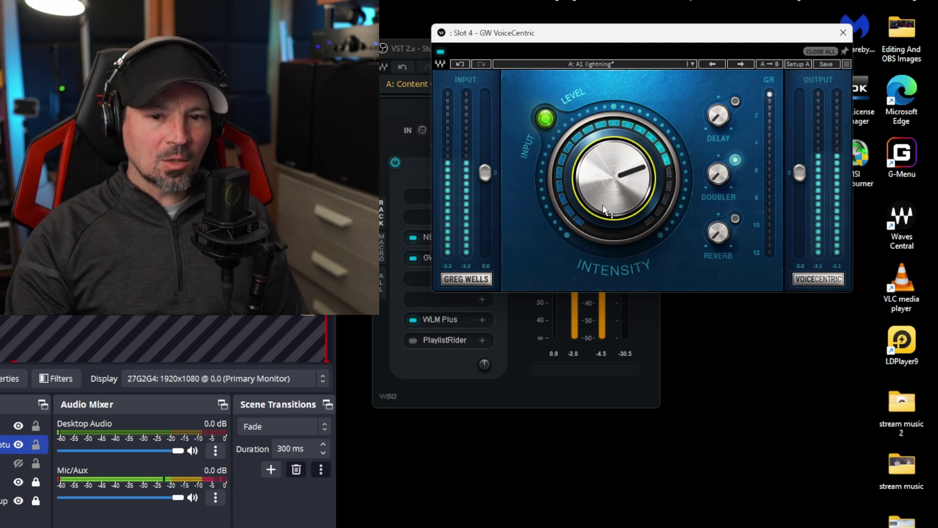
pyautogui.moveTo(610, 210)
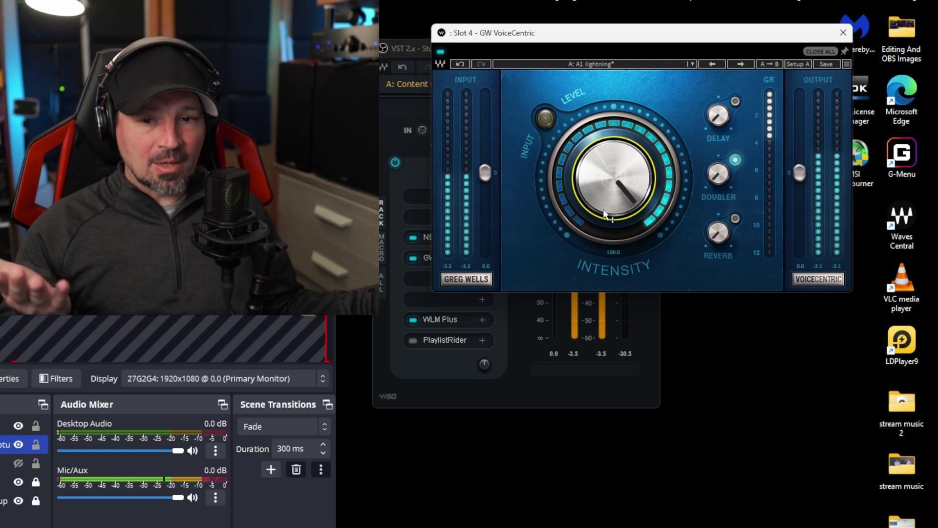
pyautogui.moveTo(627, 190); pyautogui.dragTo(627, 213)
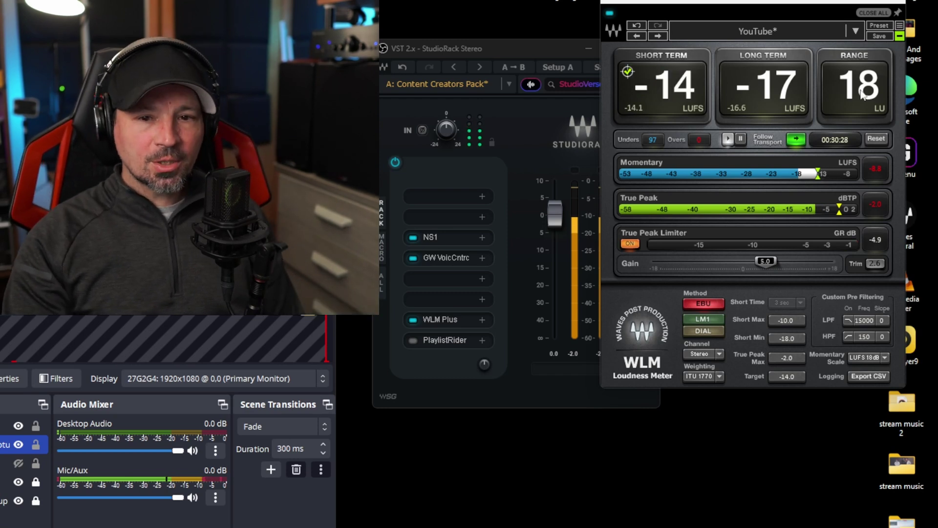
# Move the WLM Plus window aside and reload its YouTube loudness preset
pyautogui.moveTo(728, 4); pyautogui.dragTo(676, 20)
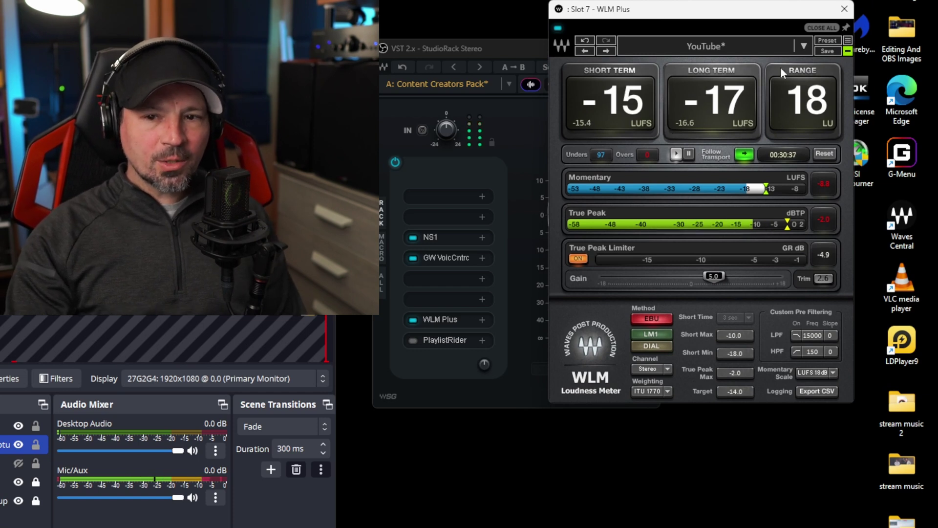
pyautogui.click(798, 47)
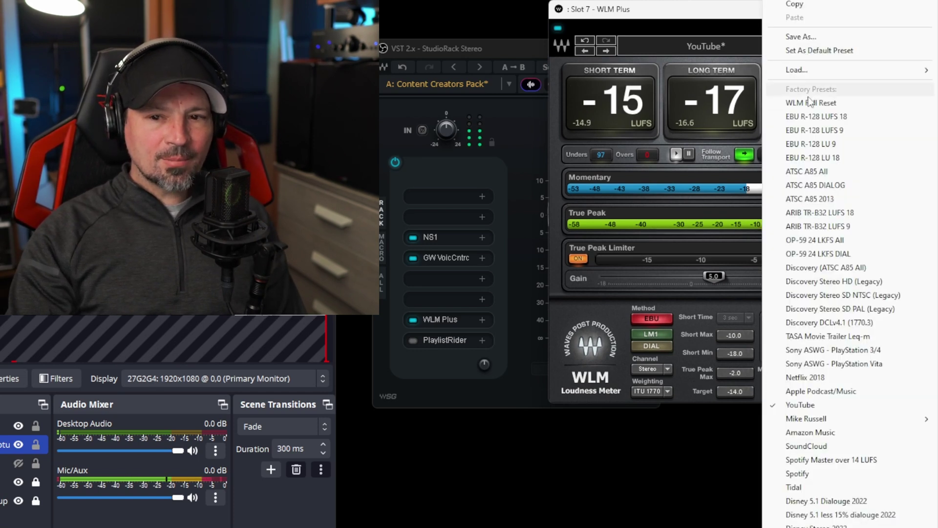
pyautogui.click(804, 405)
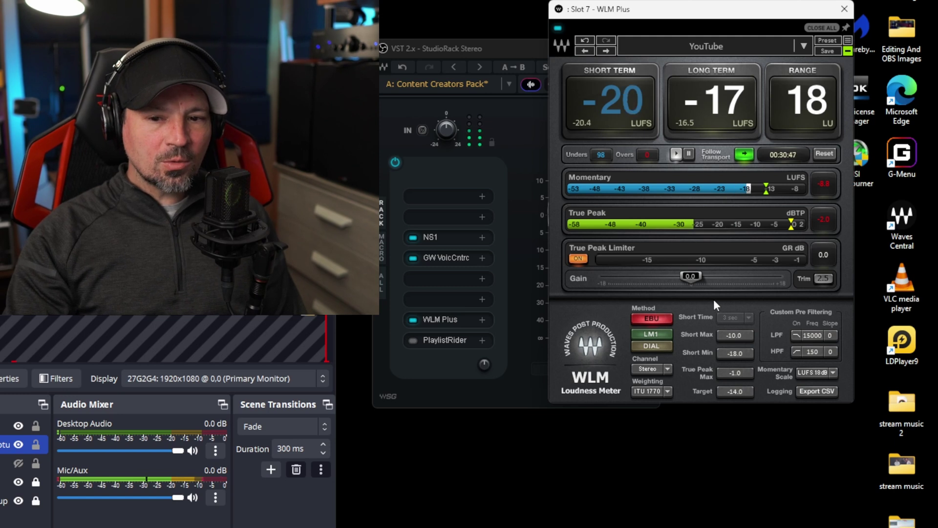
# Raise the WLM Plus gain in small increments toward about 6.5
pyautogui.moveTo(690, 276); pyautogui.dragTo(693, 276)
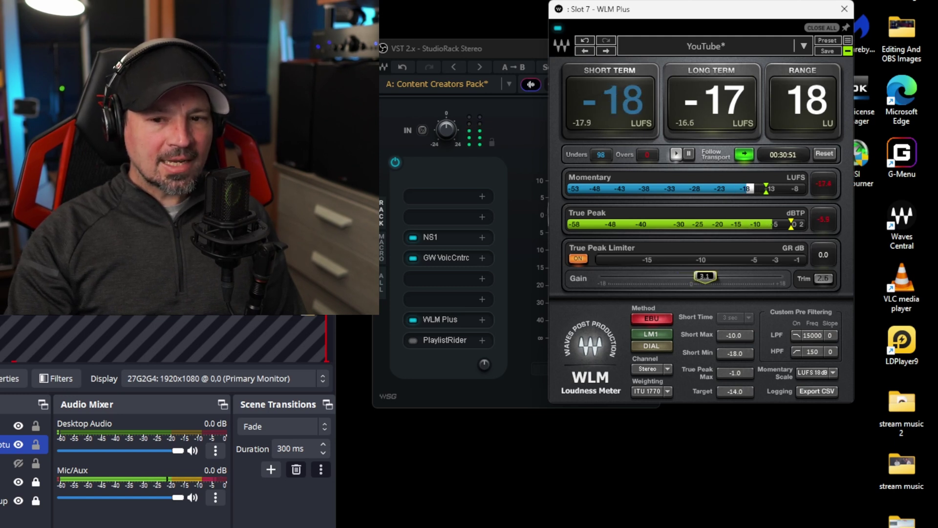
pyautogui.moveTo(705, 276); pyautogui.dragTo(741, 233)
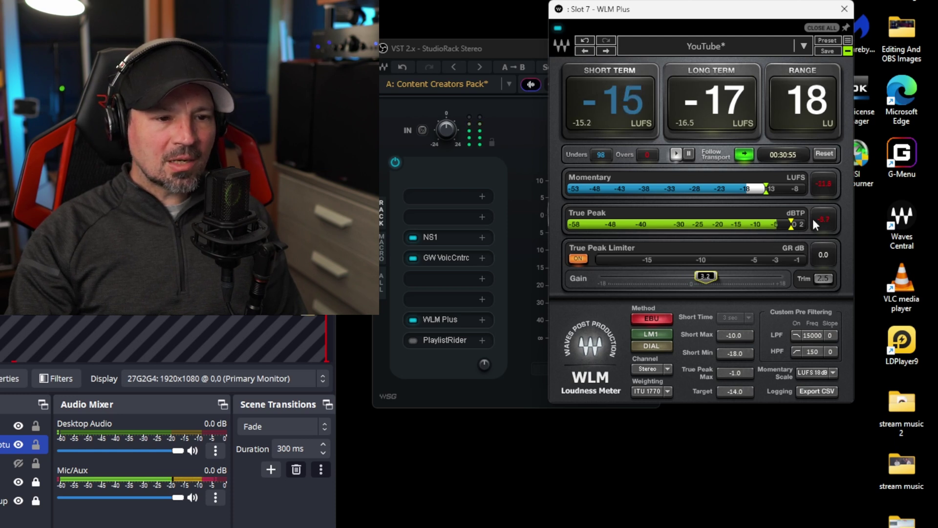
pyautogui.moveTo(706, 276); pyautogui.dragTo(710, 276)
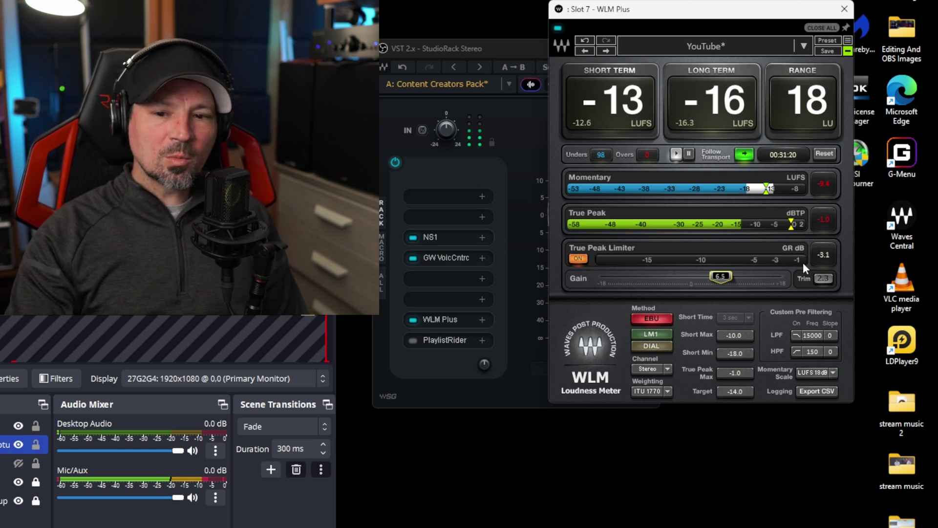
# Raise NS1 suppression from 19.4 to 20.5, then reopen GW VoiceCentric and WLM Plus
pyautogui.click(461, 238)
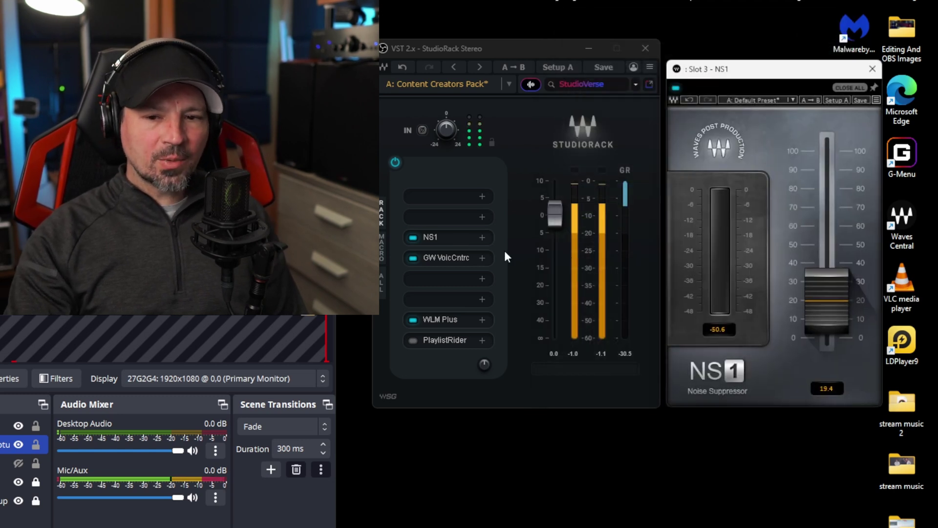
pyautogui.moveTo(822, 310); pyautogui.dragTo(822, 309)
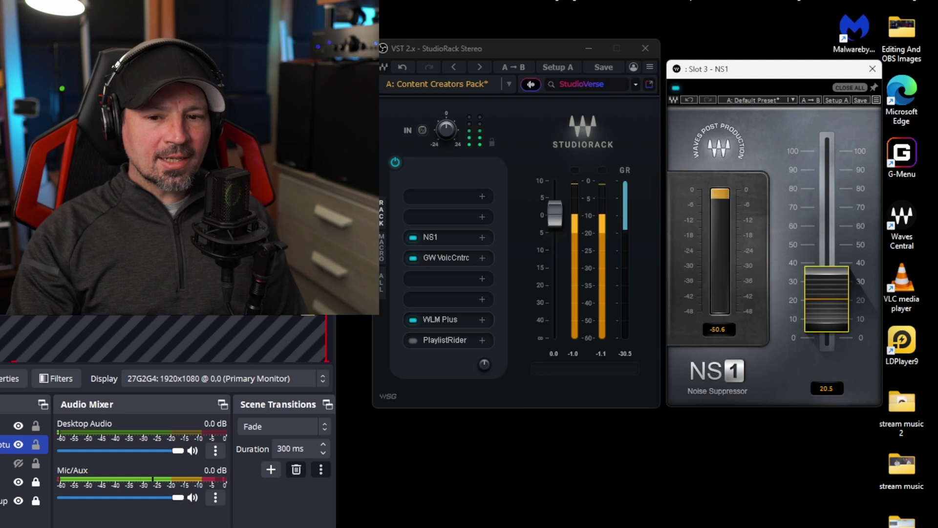
pyautogui.click(463, 260)
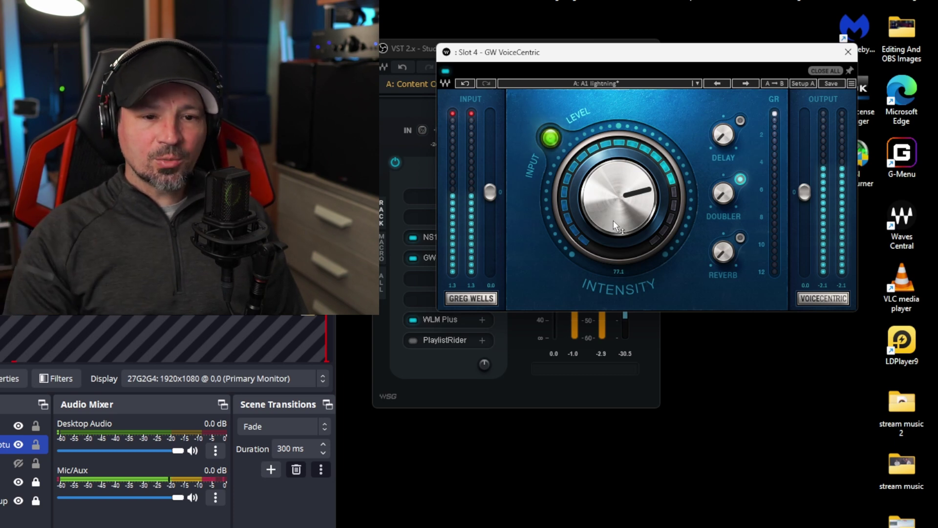
pyautogui.click(456, 322)
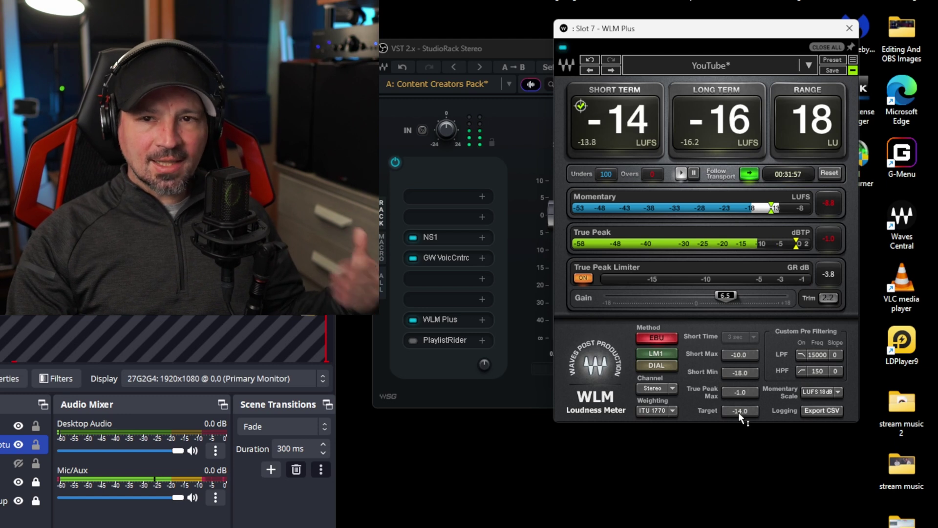
# Scroll the WLM Plus target to -18.8 and lower the true peak maximum from -1.0 to -1.5 dBTP
pyautogui.scroll(-4, 740, 411)
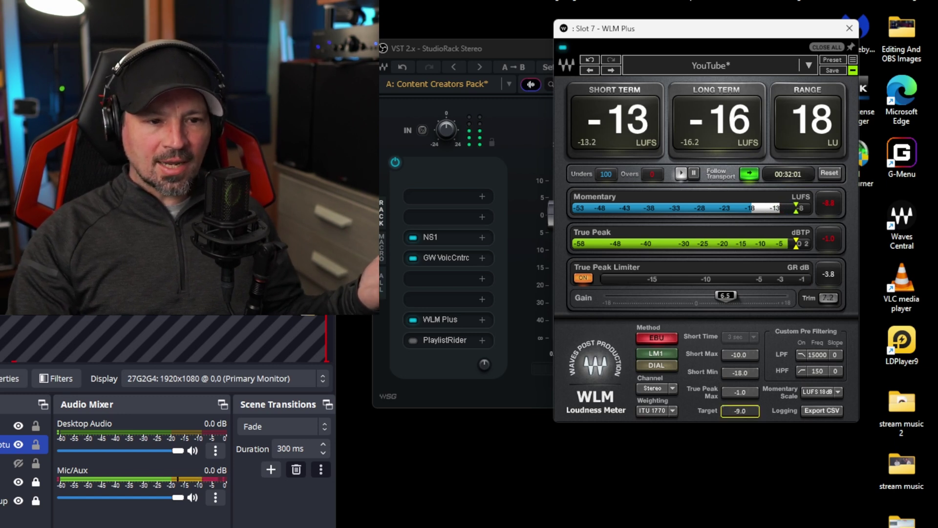
pyautogui.scroll(-15, 741, 411)
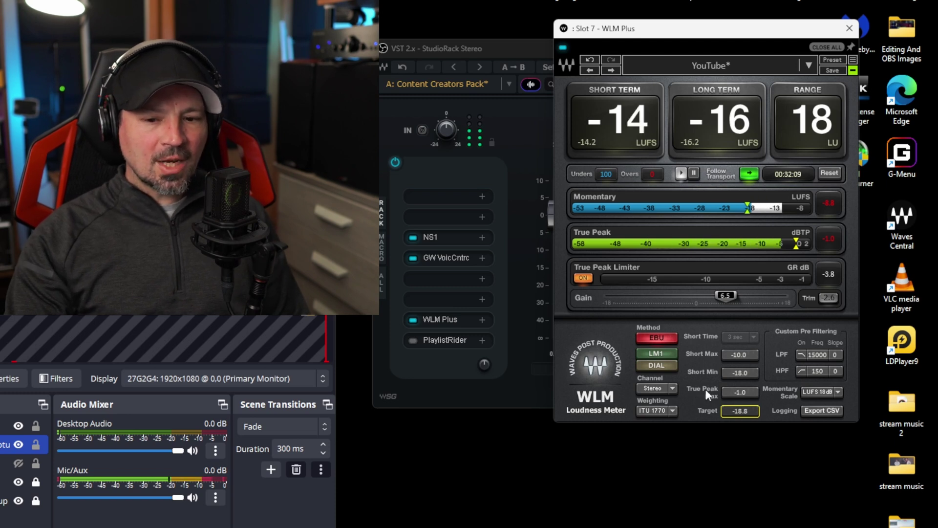
pyautogui.click(736, 391)
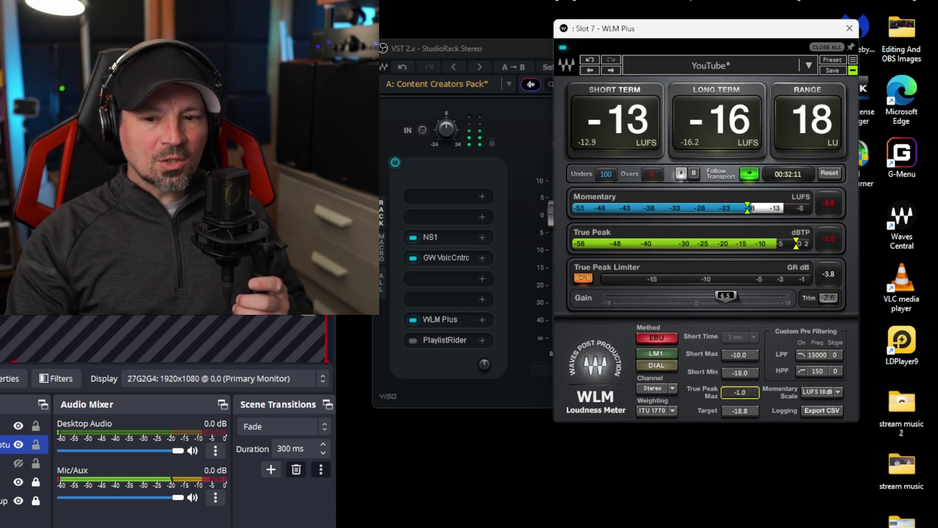
pyautogui.press('Down')
pyautogui.press('Down')
pyautogui.press('Down')
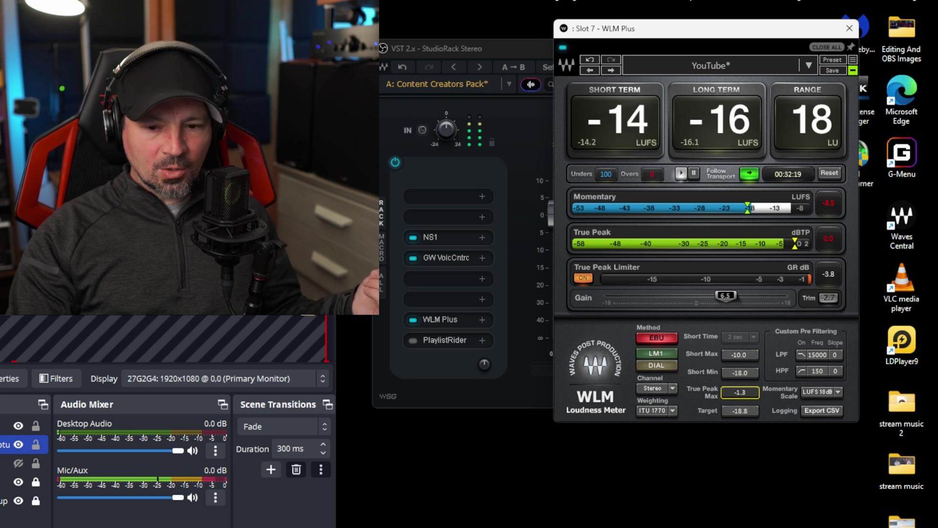
pyautogui.press('Down')
pyautogui.press('Down')
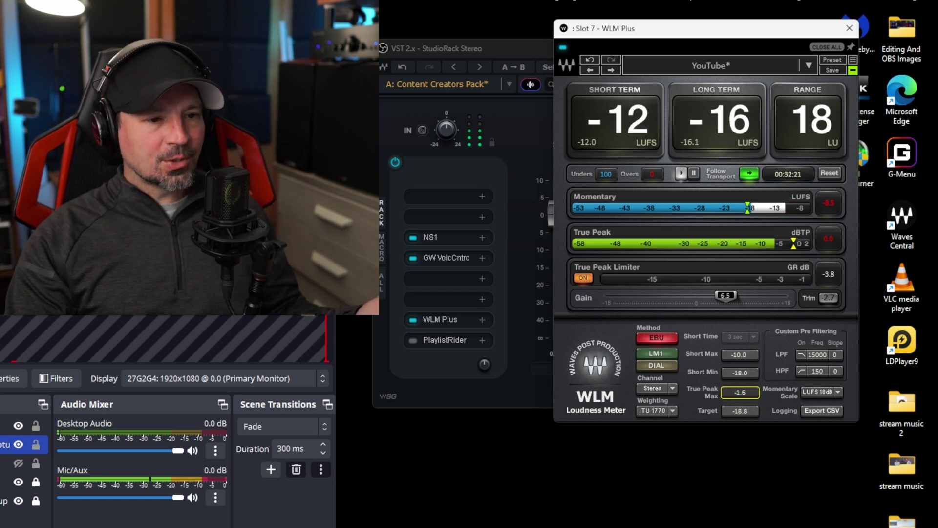
pyautogui.press('Down')
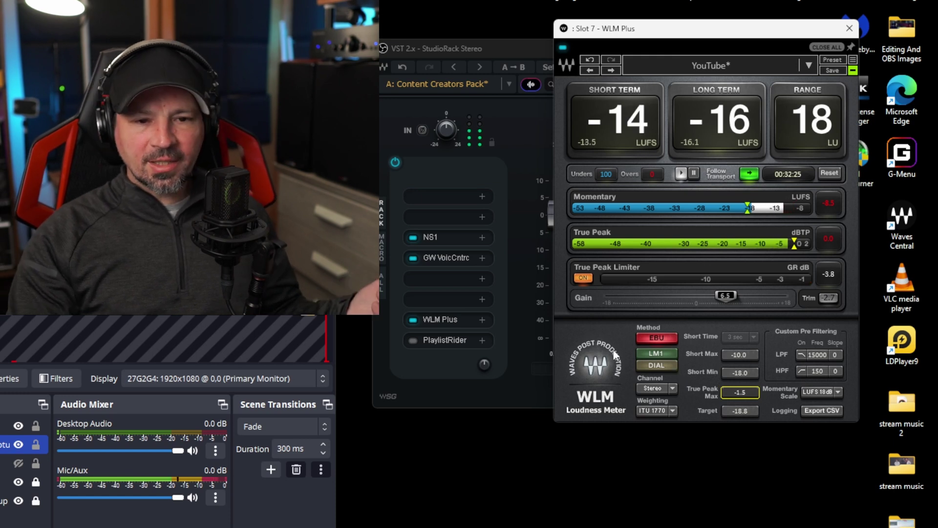
pyautogui.click(808, 65)
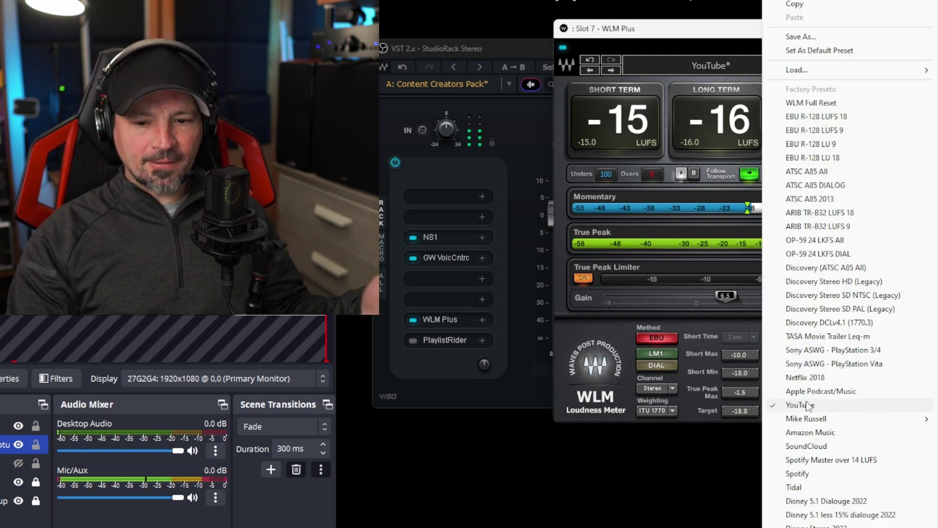
# Reload WLM Plus's YouTube factory preset and raise the gain to 9.0
pyautogui.click(801, 405)
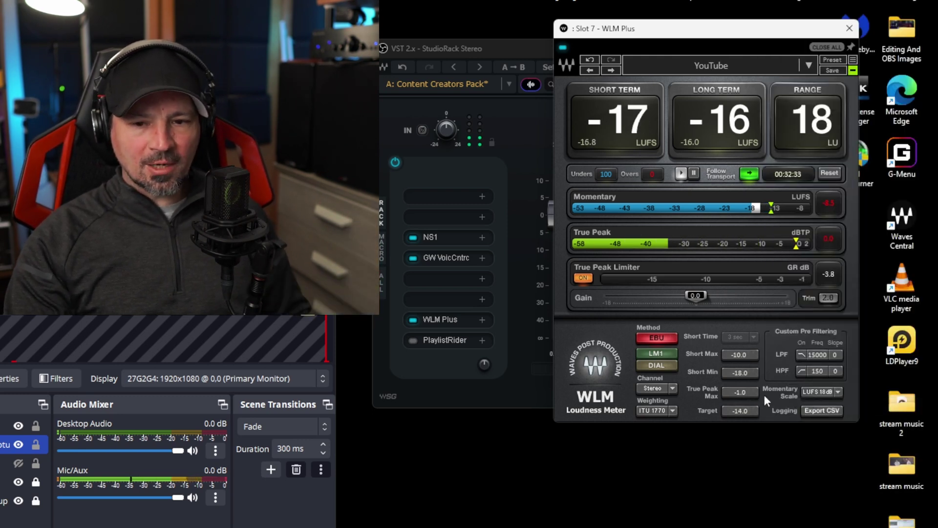
pyautogui.click(808, 68)
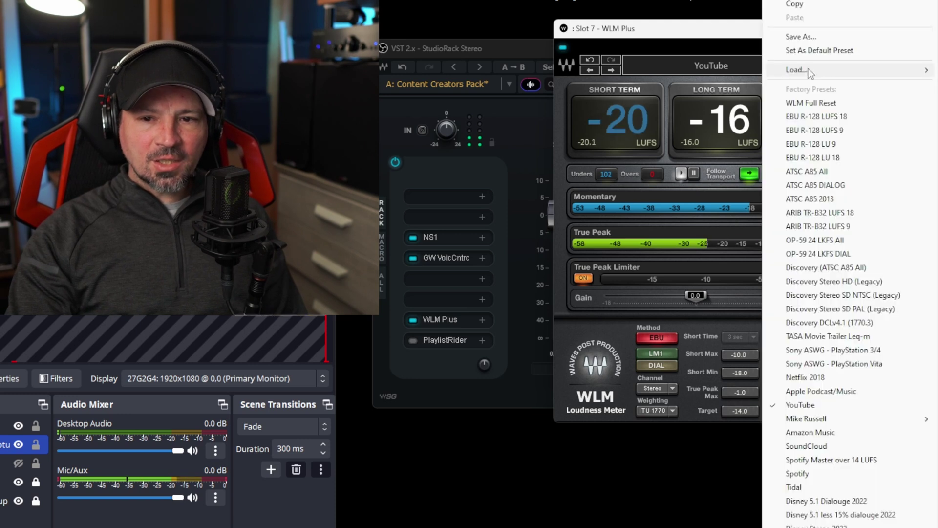
pyautogui.click(797, 405)
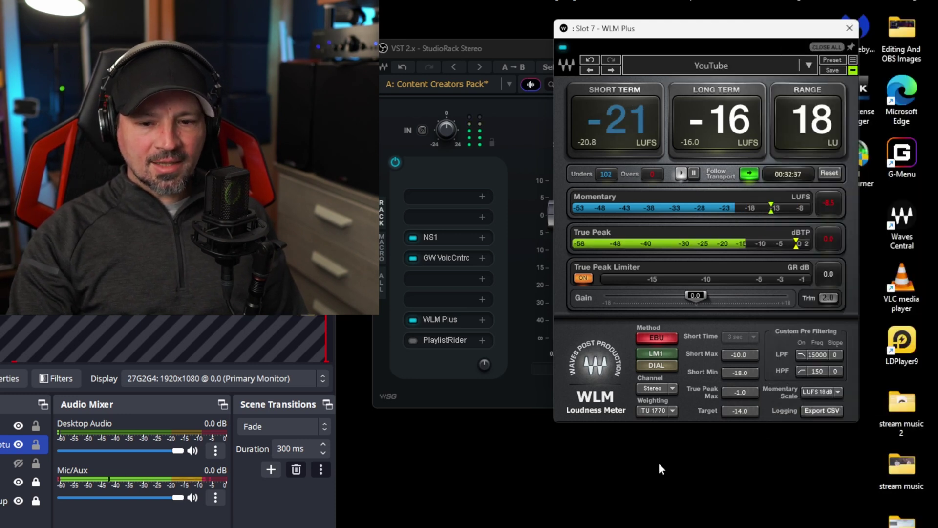
pyautogui.moveTo(695, 296); pyautogui.dragTo(737, 295)
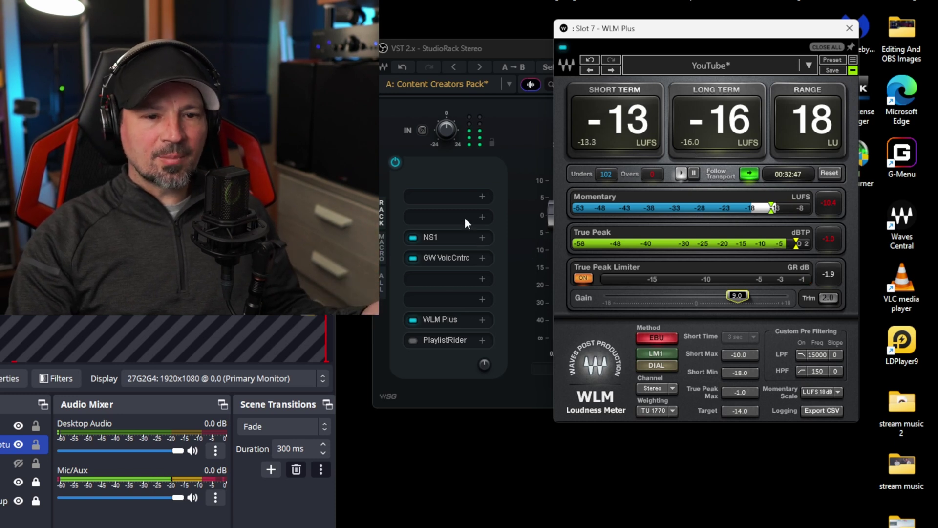
# Cycle through the NS1 and GW VoiceCentric windows, ending on PlaylistRider's Speech preset
pyautogui.click(455, 236)
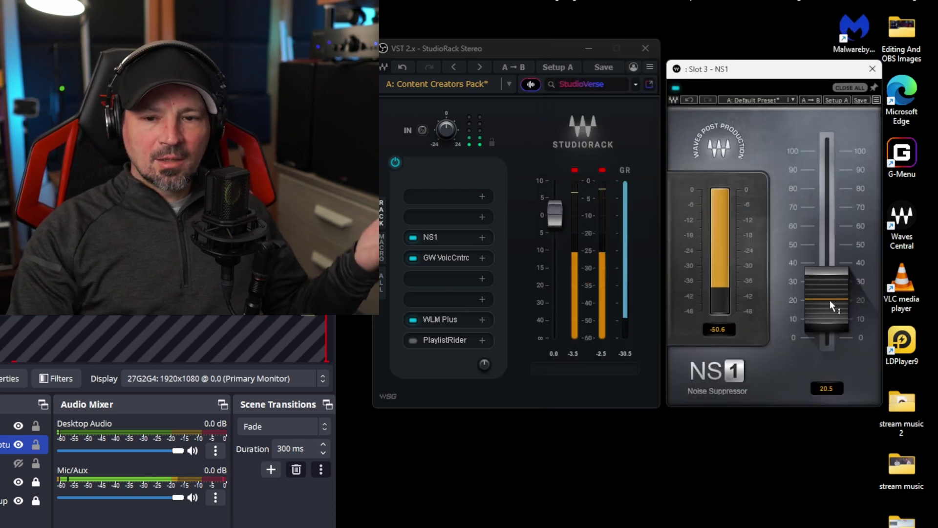
pyautogui.click(445, 256)
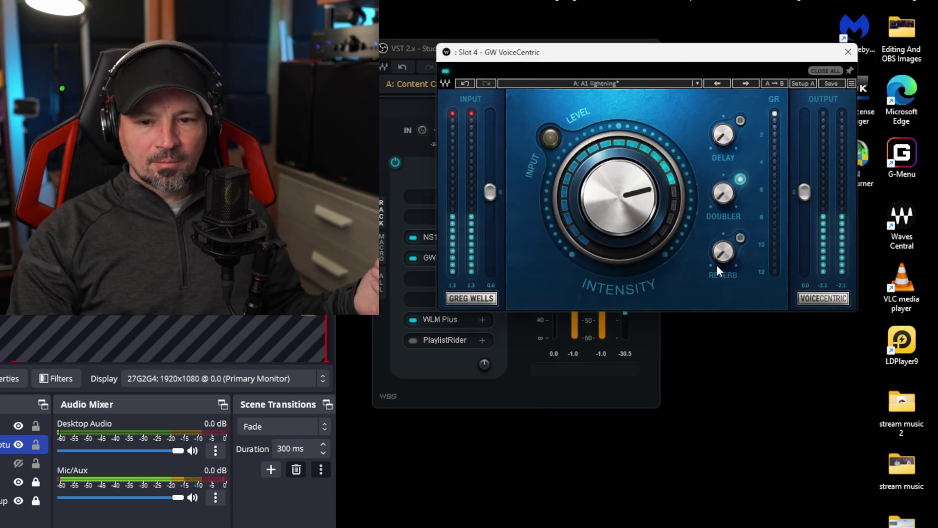
pyautogui.click(423, 318)
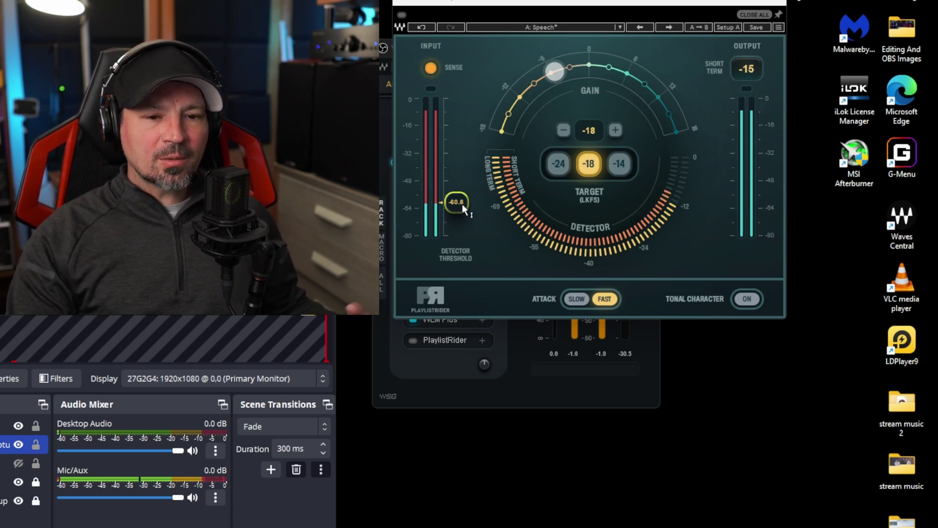
# Drag PlaylistRider's detector threshold to -28.8, pick the -14 LKFS target, and enable Tonal Character
pyautogui.moveTo(462, 204); pyautogui.dragTo(462, 152)
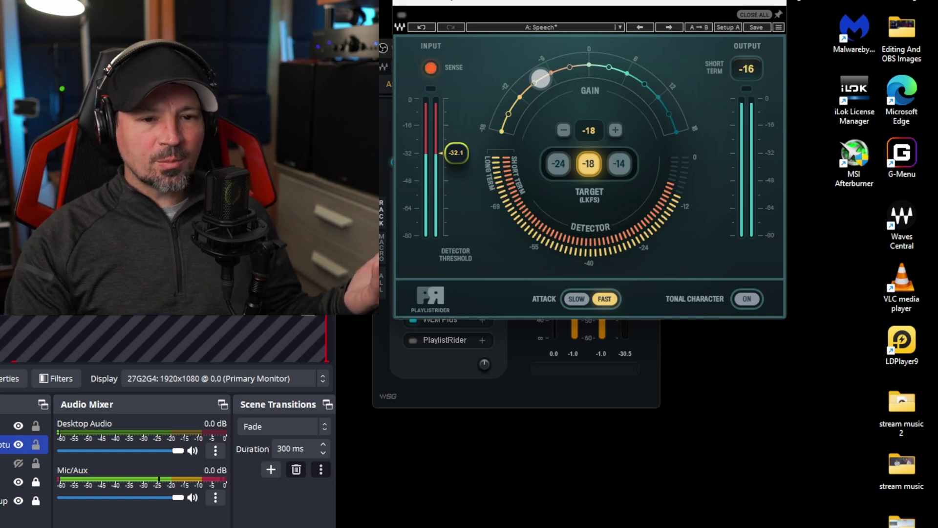
pyautogui.moveTo(456, 153)
pyautogui.mouseDown()
pyautogui.moveTo(456, 99)
pyautogui.moveTo(456, 145)
pyautogui.mouseUp()
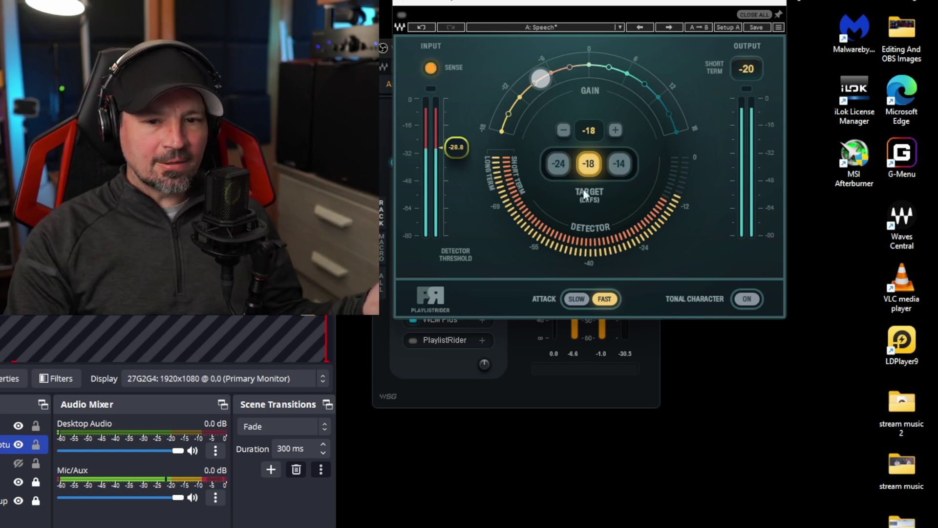
pyautogui.click(620, 166)
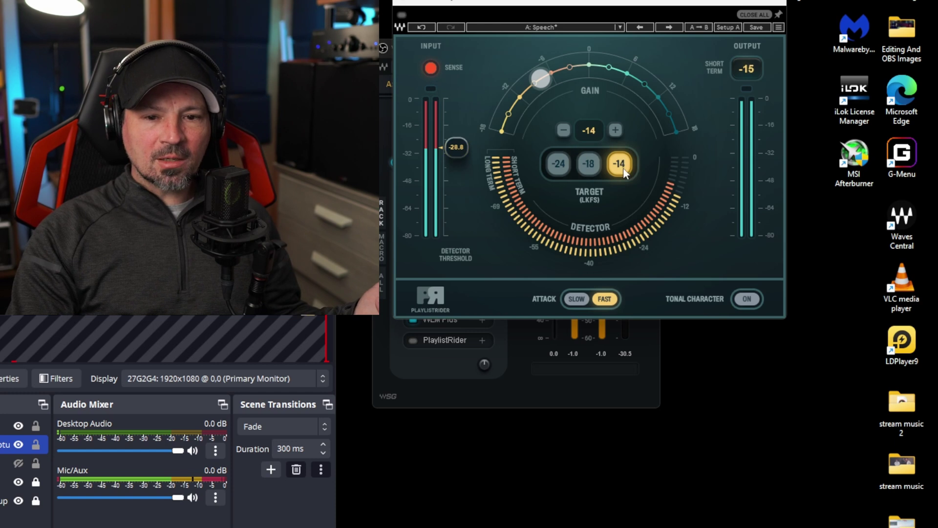
pyautogui.click(744, 307)
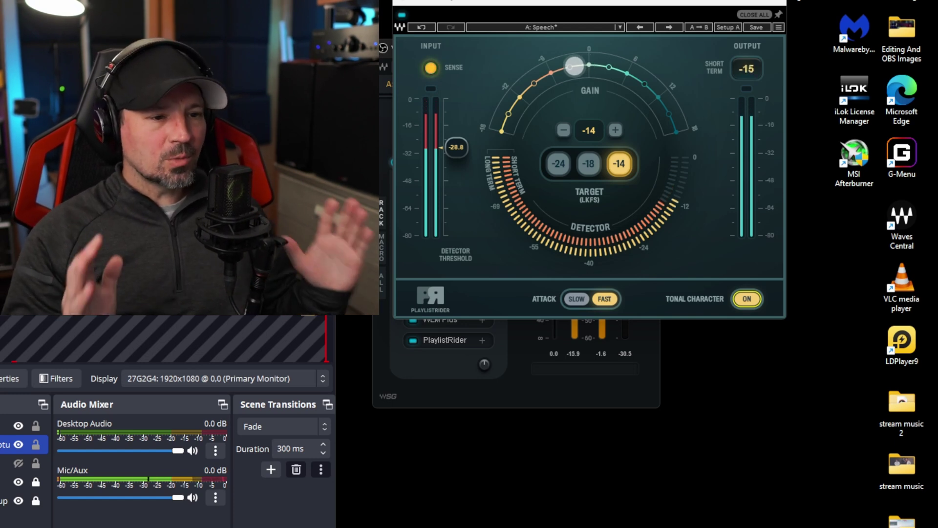
# Drag the PlaylistRider window down and right to uncover the StudioRack slot list
pyautogui.moveTo(566, 2); pyautogui.dragTo(631, 126)
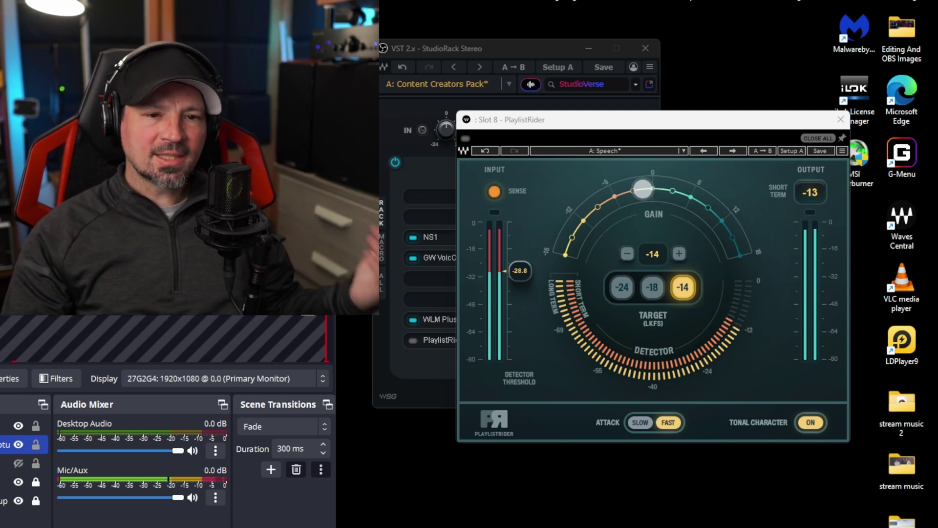
# Shift the PlaylistRider window slightly aside to make room for Sibilance in slot 5
pyautogui.moveTo(684, 119)
pyautogui.mouseDown()
pyautogui.moveTo(635, 112)
pyautogui.moveTo(660, 115)
pyautogui.moveTo(680, 96)
pyautogui.moveTo(699, 123)
pyautogui.mouseUp()
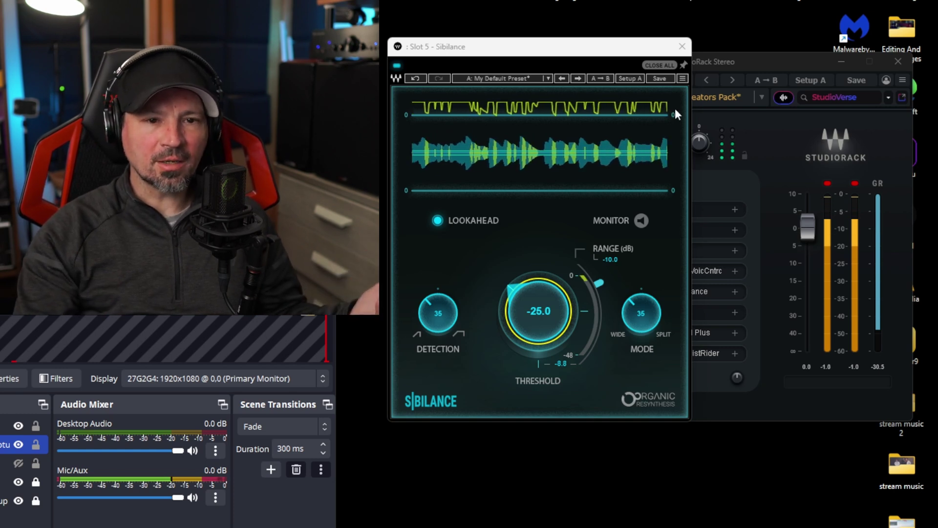
# Move the Sibilance de-esser window up and to the left to uncover the rack
pyautogui.moveTo(553, 47); pyautogui.dragTo(521, 24)
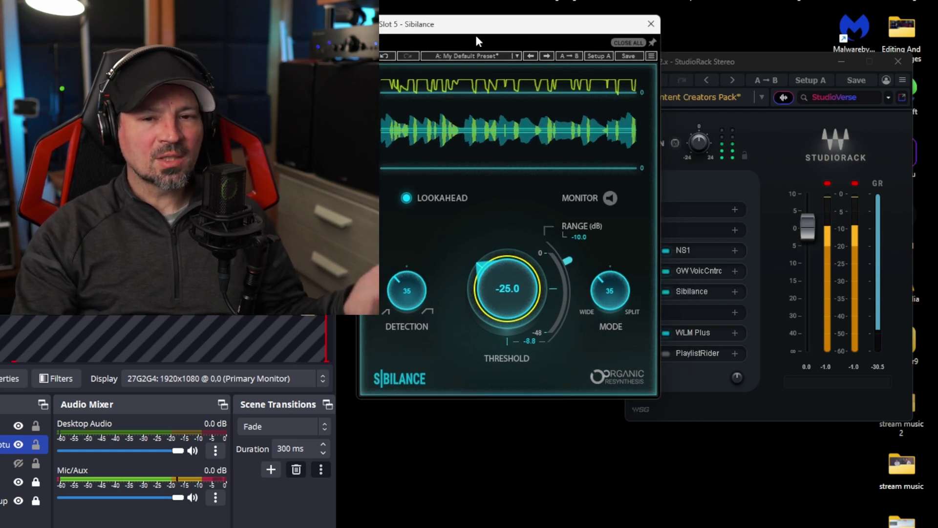